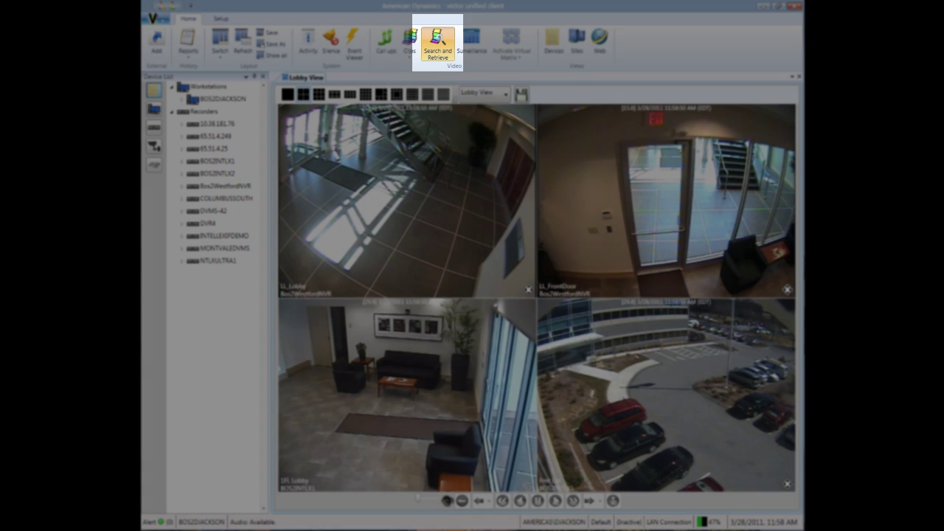
Step: Start a video search and retrieval and choose the motion based search type
left_click(438, 45)
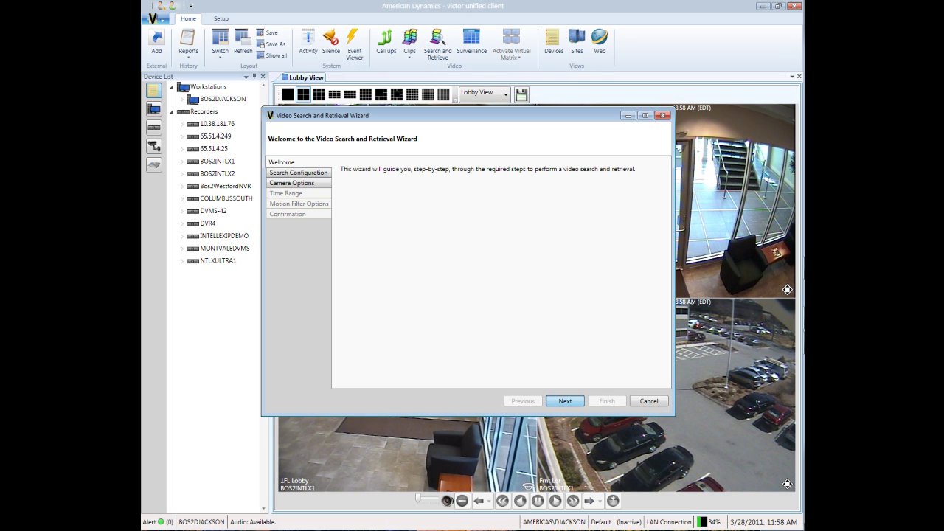
left_click(565, 401)
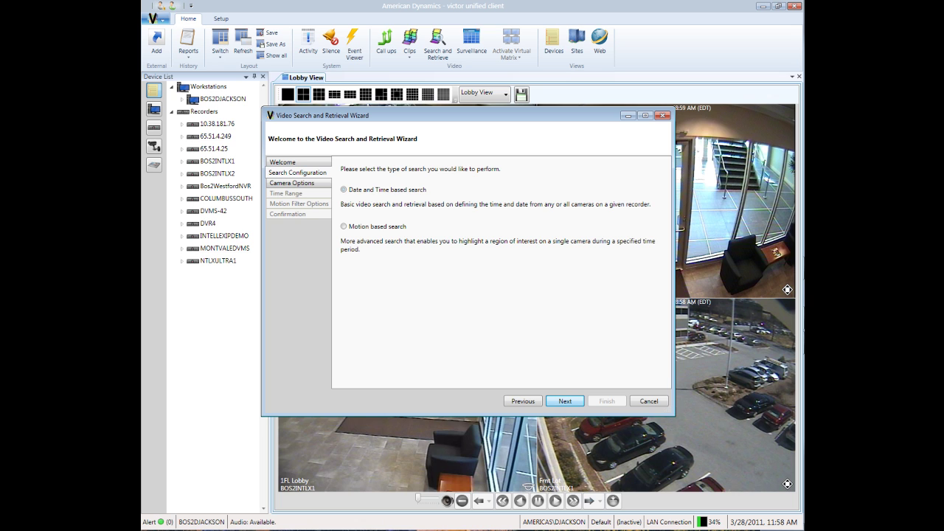
left_click(344, 189)
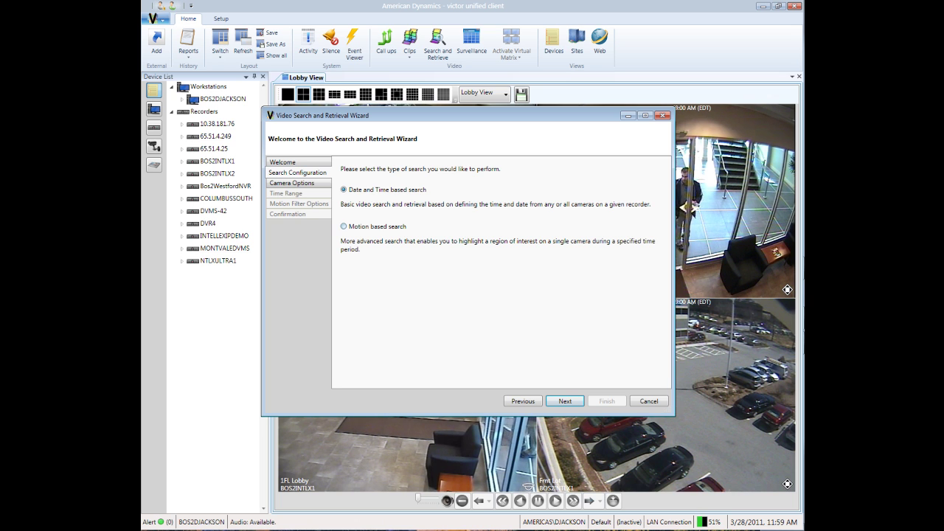
left_click(344, 227)
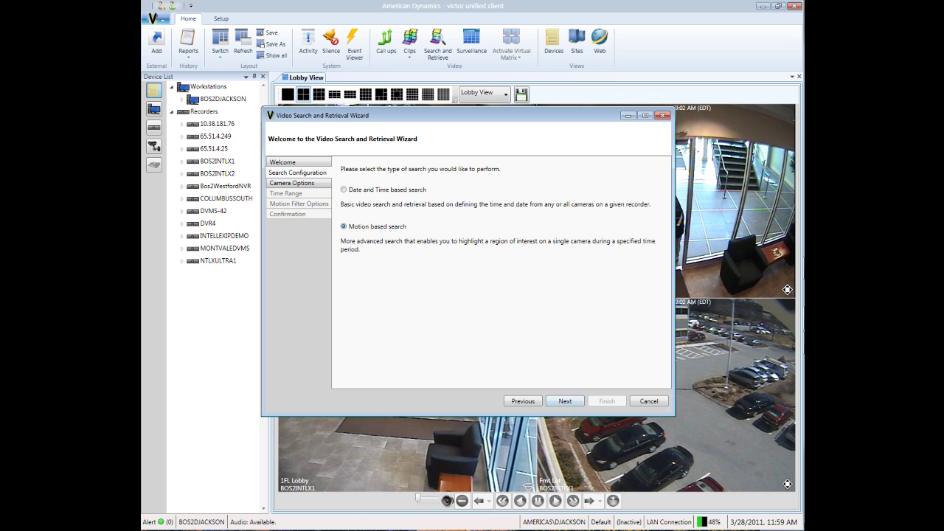
key("Return")
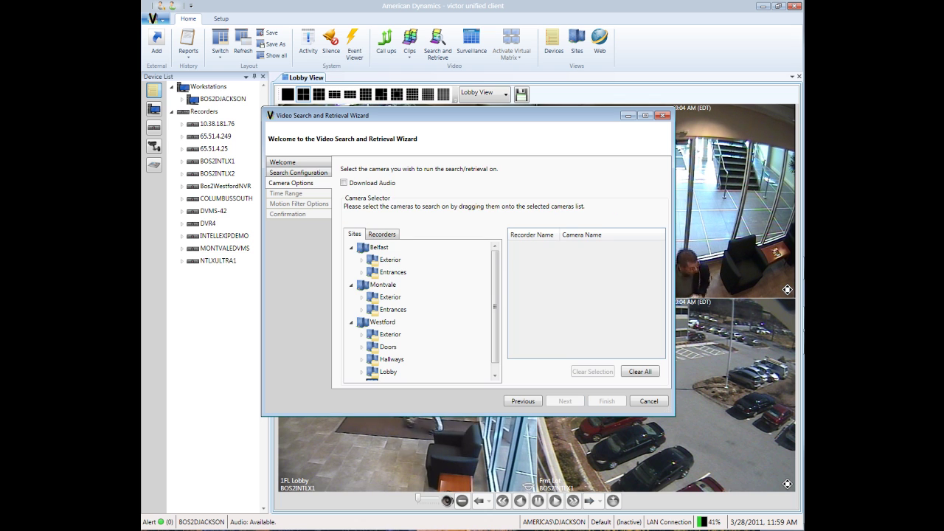
Step: Add the LL_CSC_InsideDoor camera of the Bos2WestfordNVR recorder to the search and proceed to the time range
left_click(383, 234)
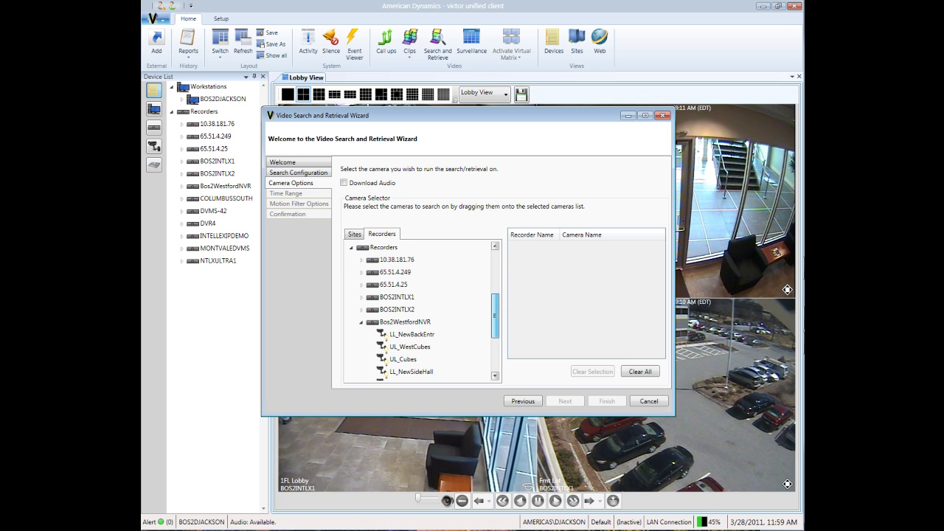
left_click_drag(495, 318, 495, 351)
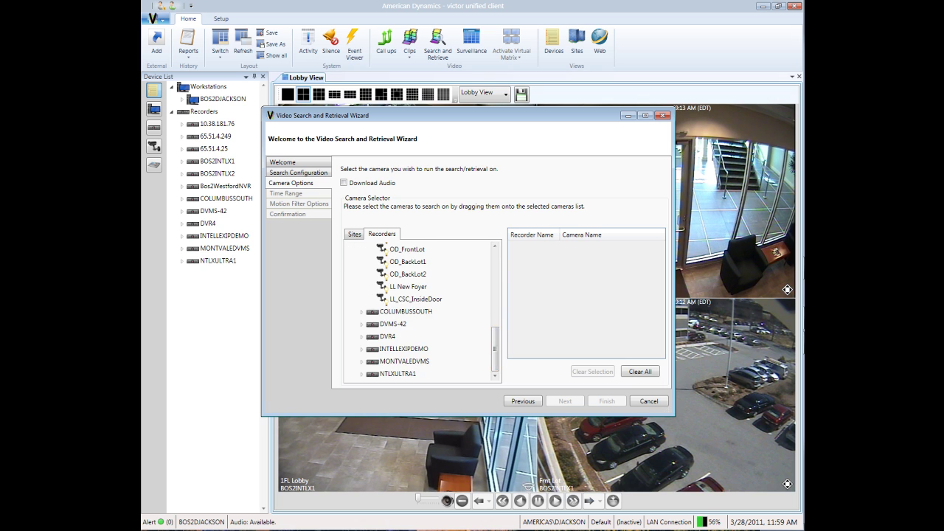
left_click(415, 300)
left_click_drag(415, 299, 582, 288)
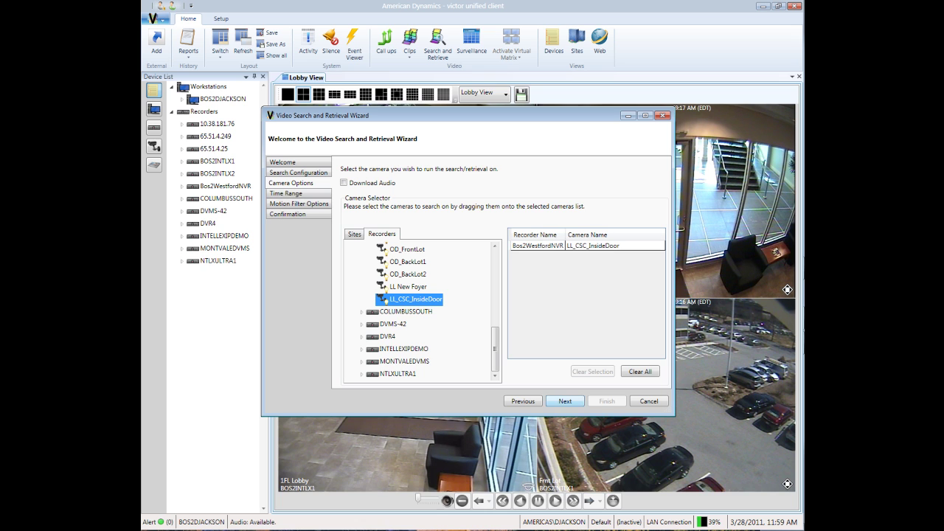
left_click(565, 400)
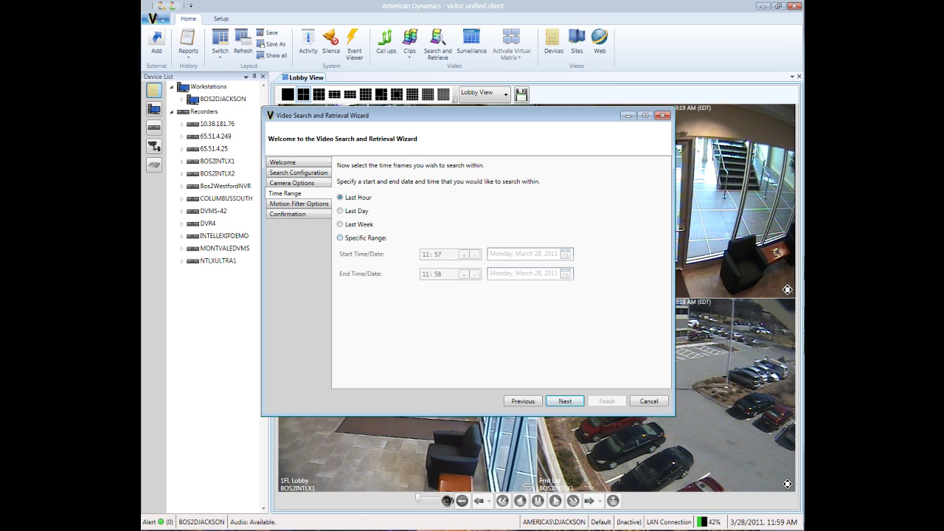
Step: Choose a specific time range and set its start to 17:30 on Friday, March 25, 2011
left_click(340, 238)
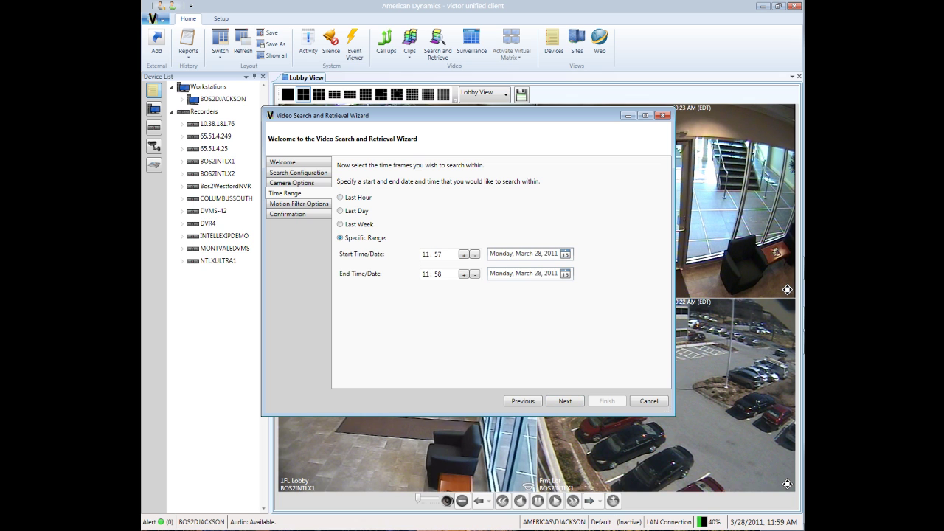
left_click(557, 320)
left_click(424, 254)
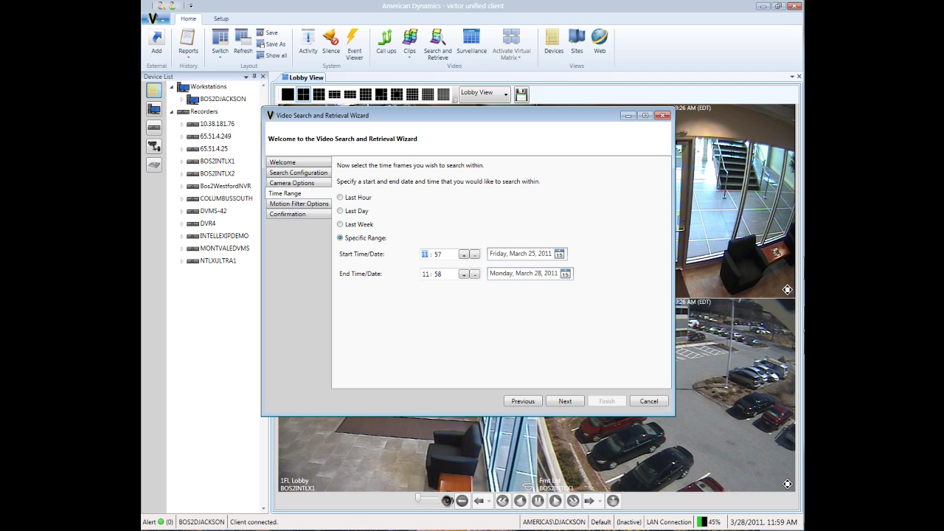
type("17")
key("Num_Lock")
type("00")
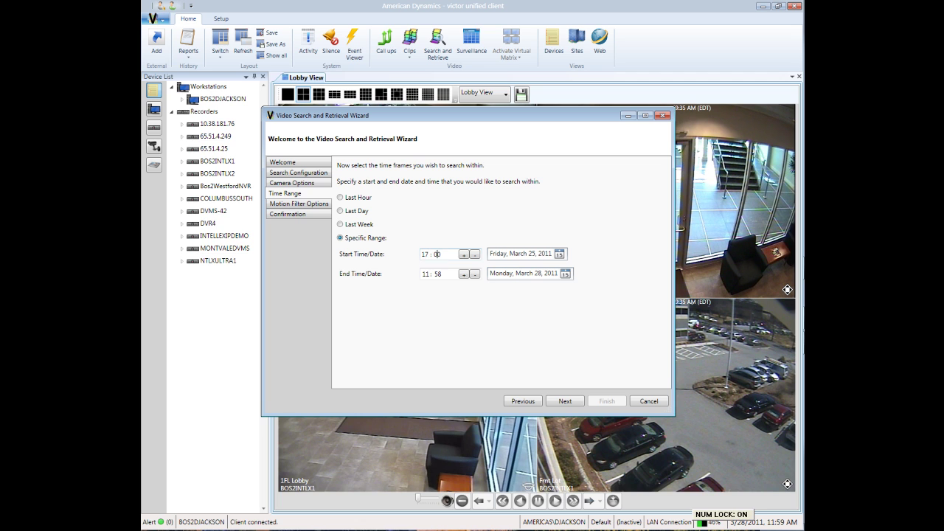
key("BackSpace")
key("BackSpace")
type("30")
Step: Set the end time of the search range to 09:25 and proceed to the motion filter options
key("Tab")
type("09")
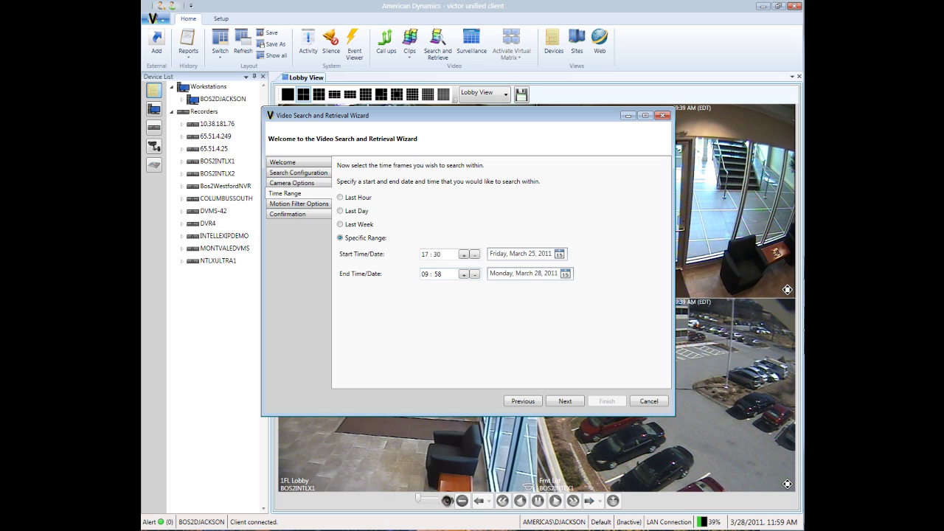
key("Tab")
type("25")
left_click(565, 401)
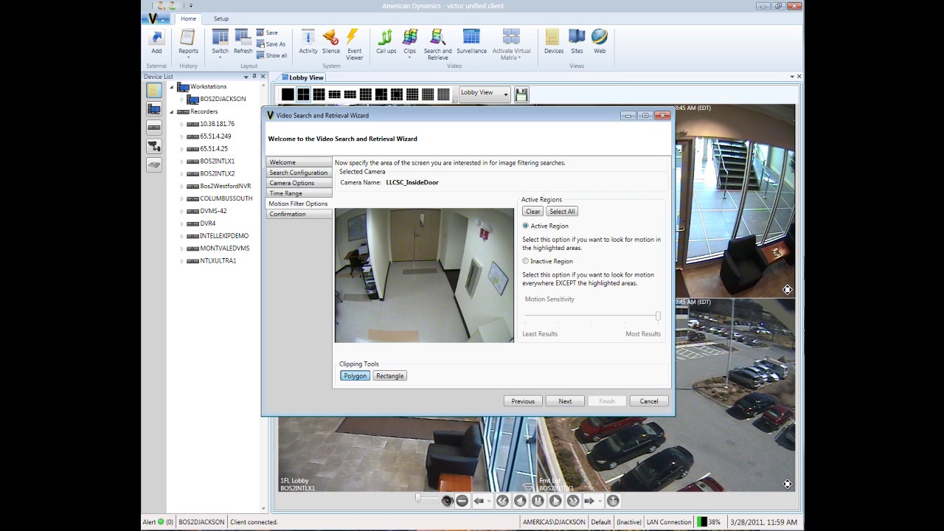
Step: Mark a rectangular active region over the lower-right corner of the camera image and run the motion search
left_click(390, 376)
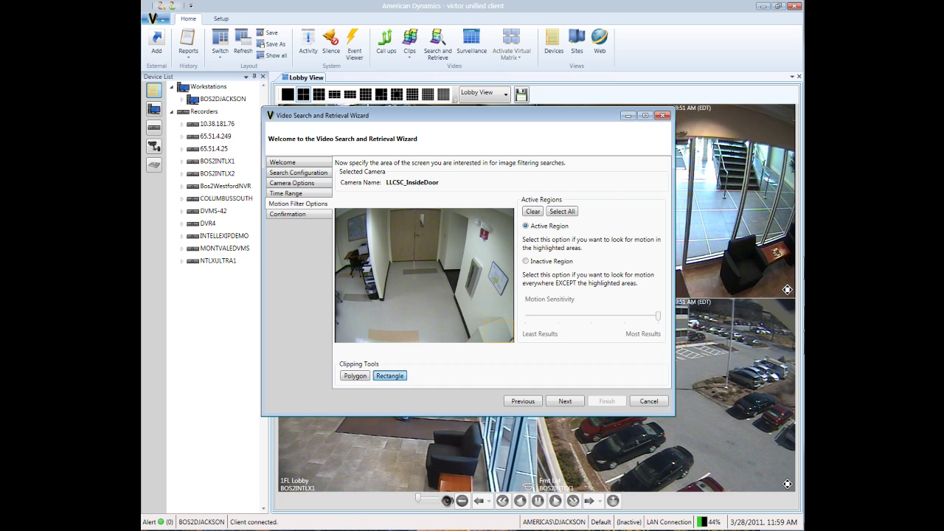
left_click_drag(483, 319, 512, 340)
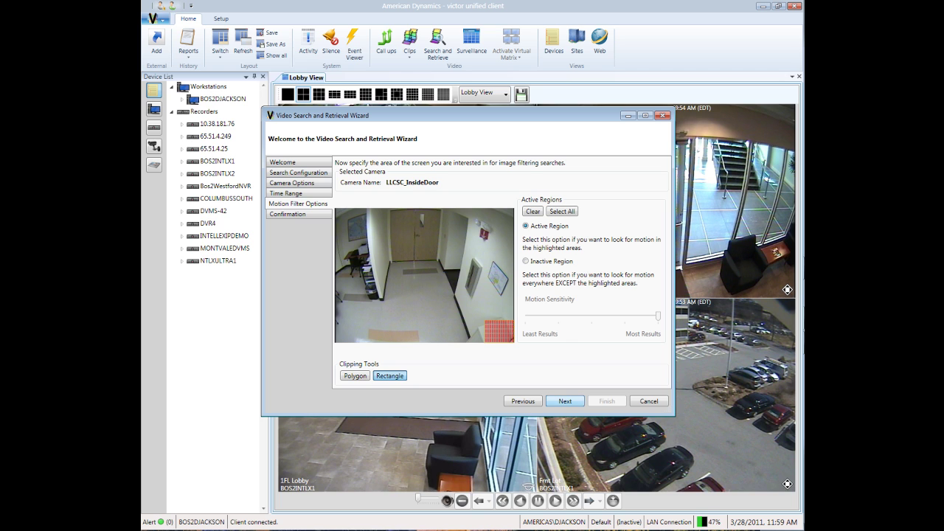
left_click(565, 401)
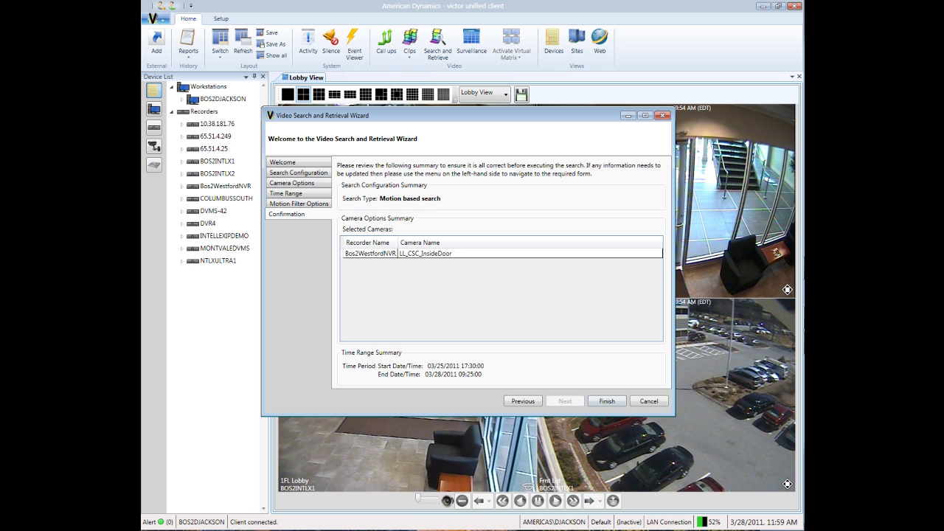
left_click(607, 400)
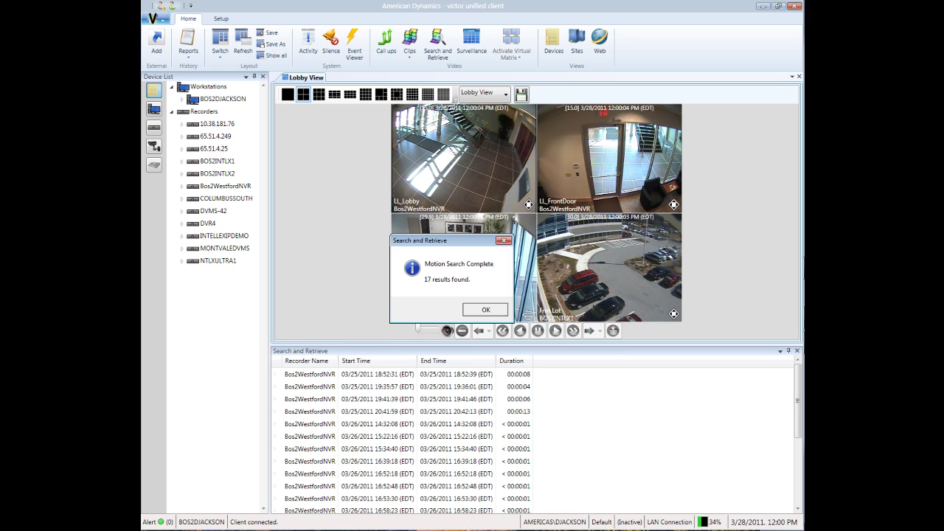
key("Return")
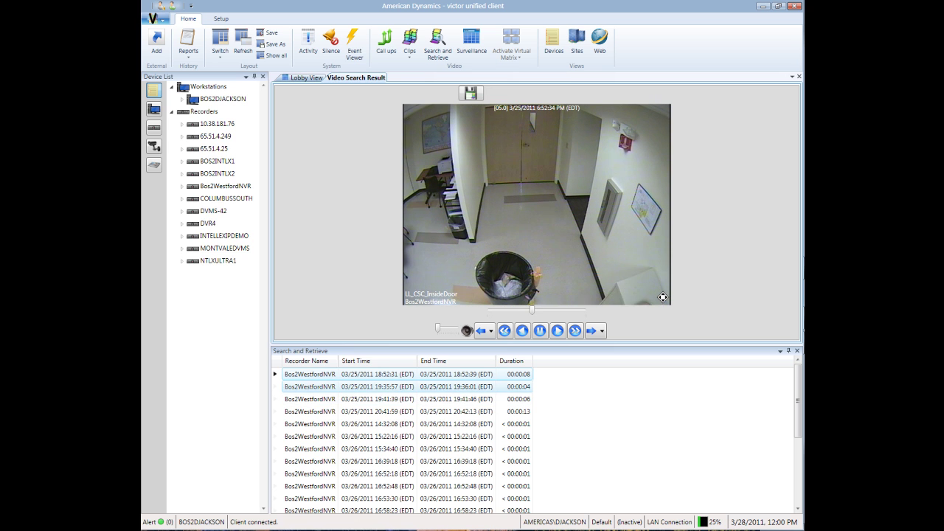
Step: Review the motion search clips and open the 03/25/2011 19:41:39 clip in Investigator mode
double_click(379, 387)
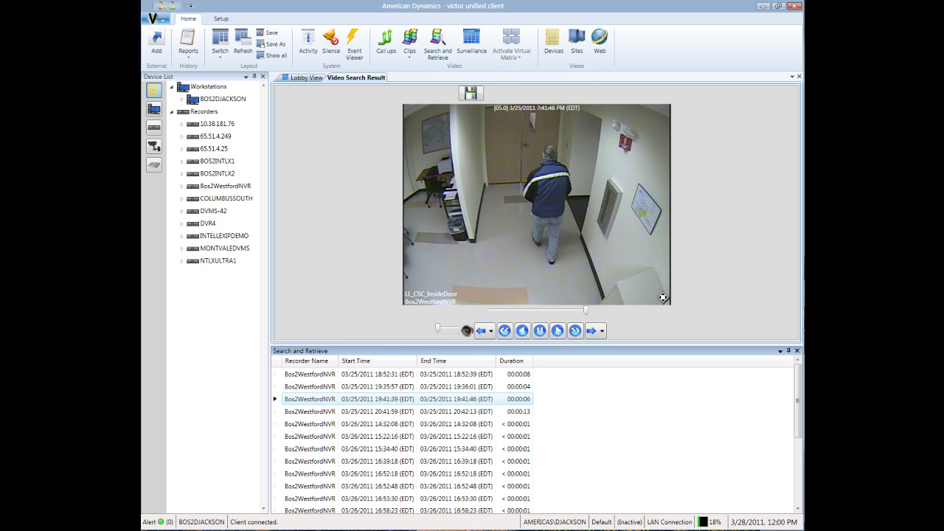
left_click(318, 411)
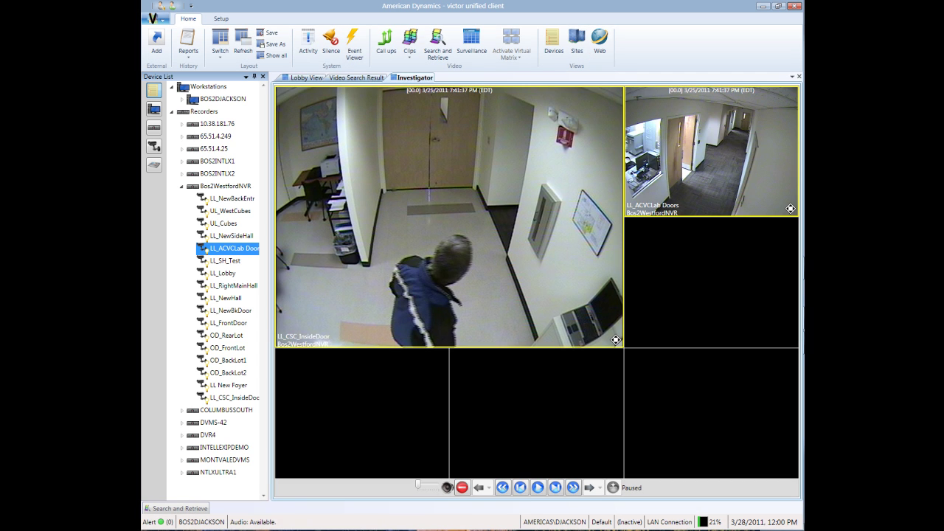
Step: Add the LL_NewBackEntr, Rear Ent, Emp Ent and OUT TECH S cameras to the Investigator view and auto-hide the device list
double_click(231, 198)
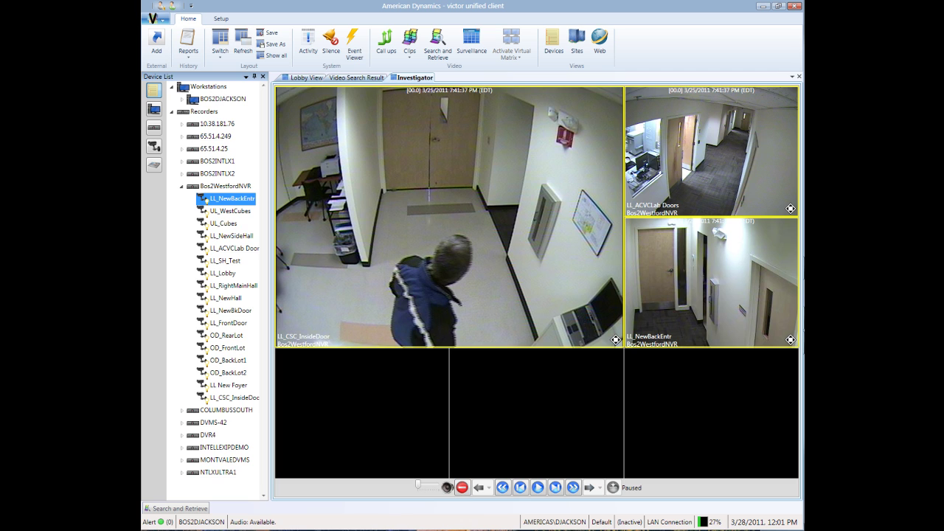
left_click(181, 187)
left_click(182, 162)
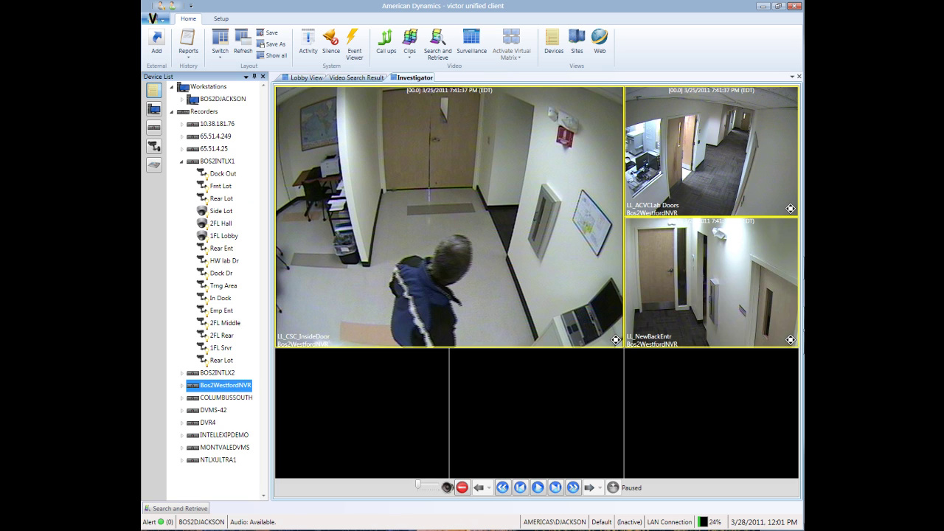
double_click(221, 249)
double_click(221, 310)
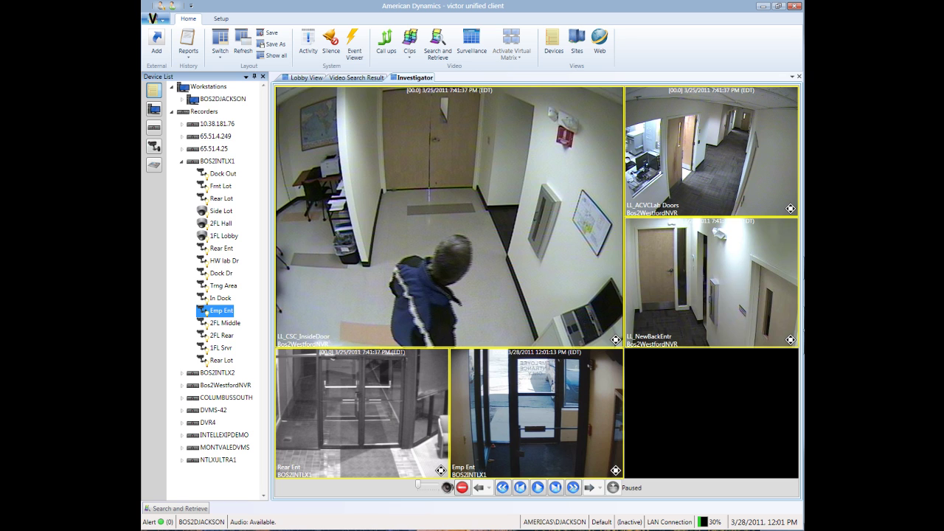
left_click(181, 162)
left_click(181, 175)
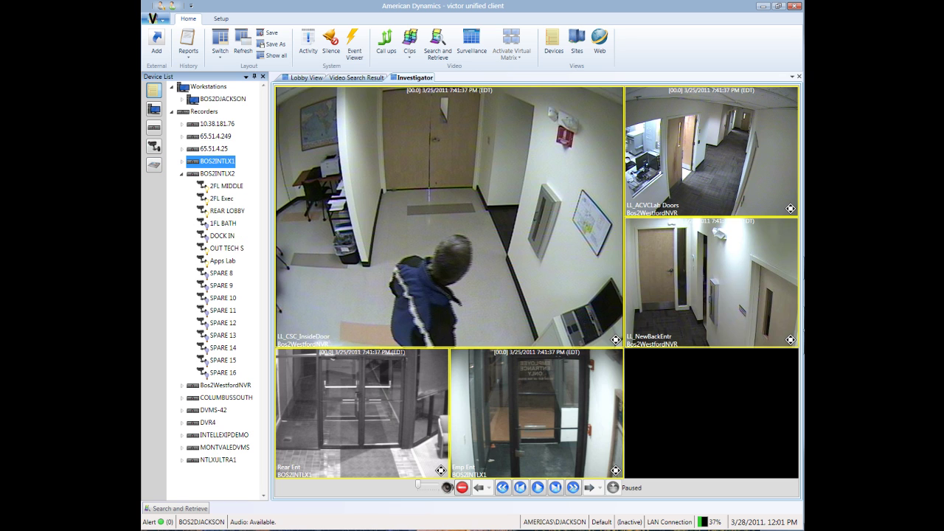
double_click(226, 249)
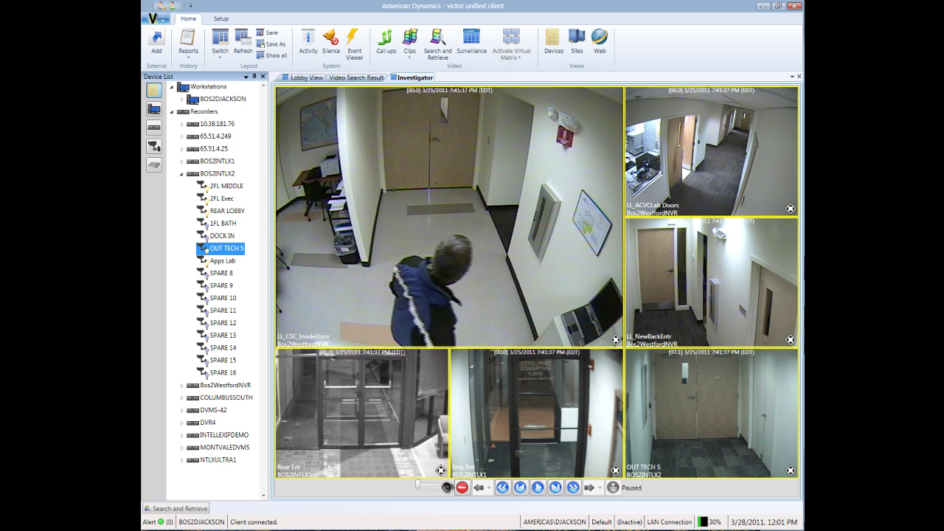
left_click(253, 76)
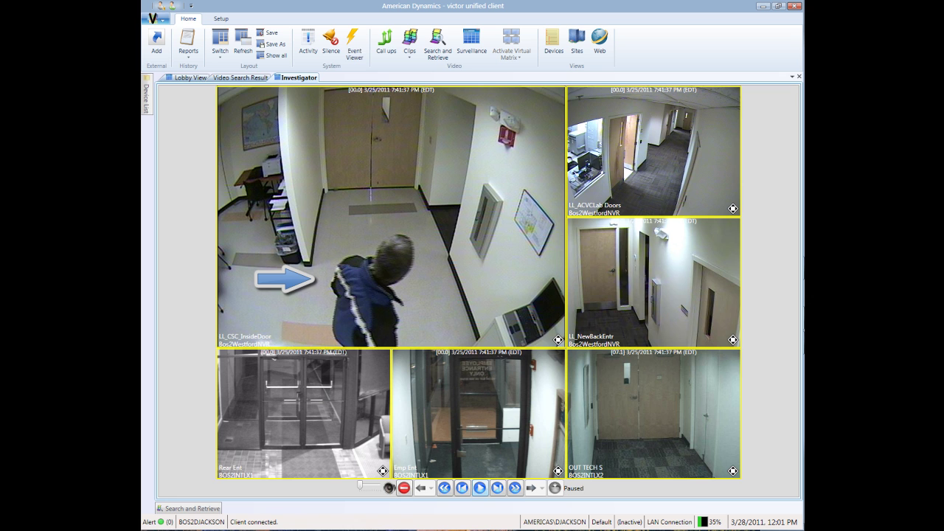
Step: Play the synchronized cameras forward, speed up to 2x, and pause when the man walks through the OUT TECH S view
left_click(479, 488)
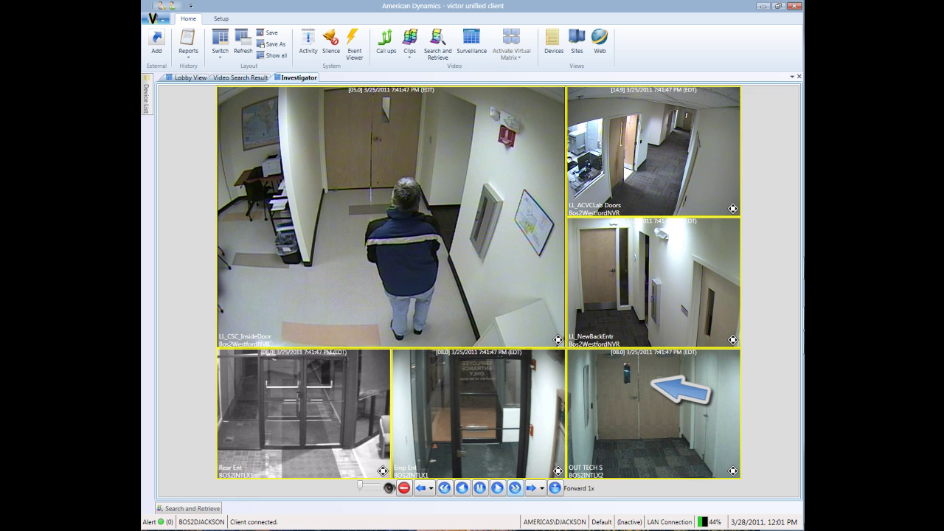
left_click(515, 489)
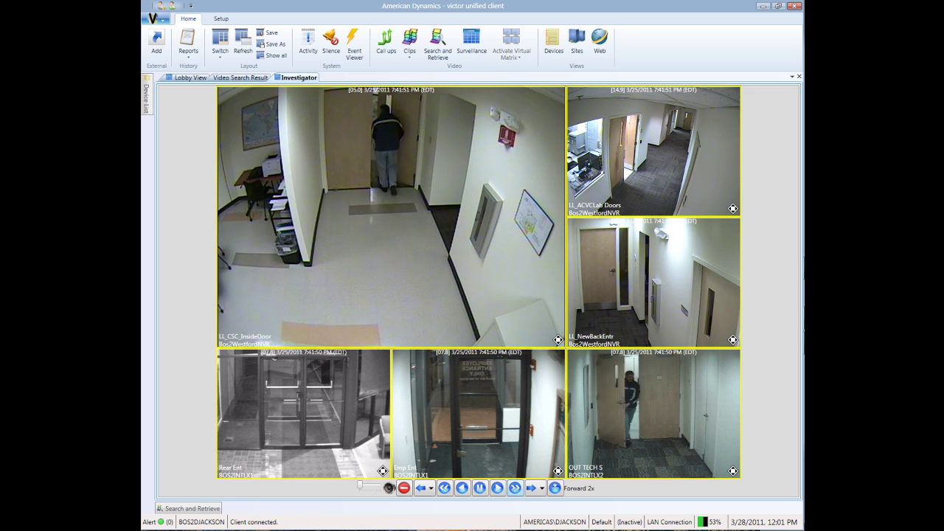
left_click(479, 488)
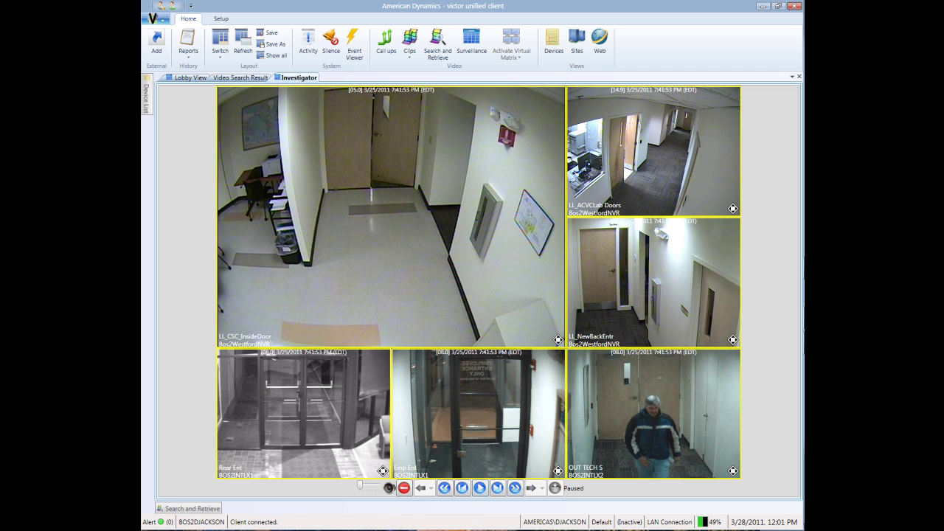
Step: Digitally zoom in on the man in the OUT TECH S video, then close the zoom controls
left_click(733, 471)
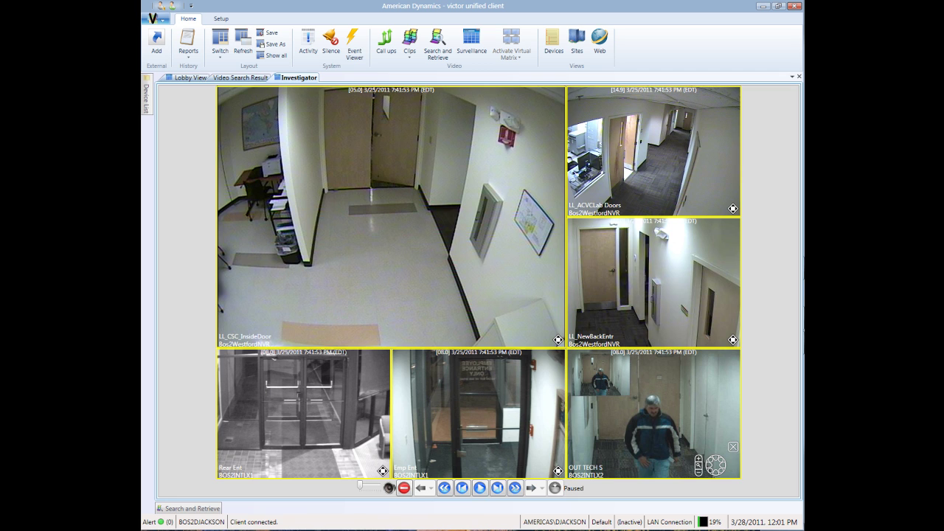
left_click(699, 459)
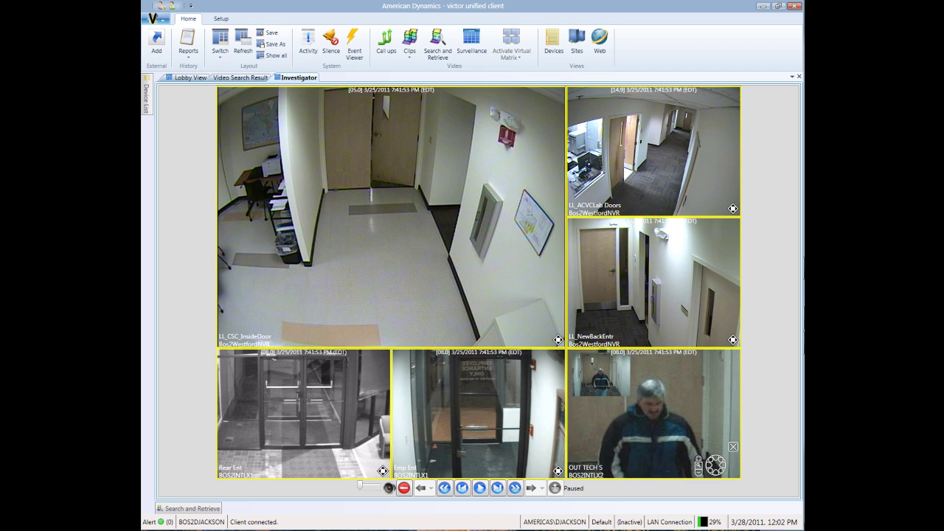
left_click(733, 447)
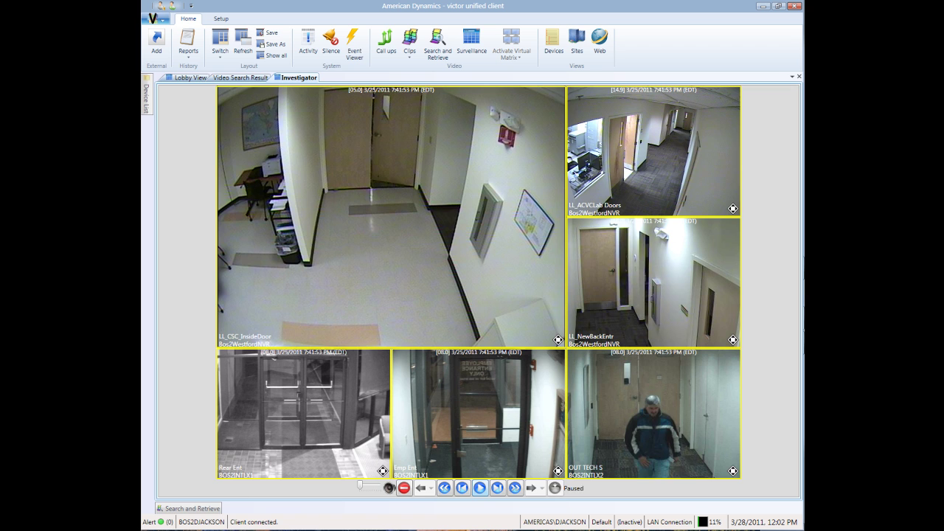
Step: Resume synchronized playback, speed up to 4x, and pause when the Emp Ent door opens
left_click(480, 488)
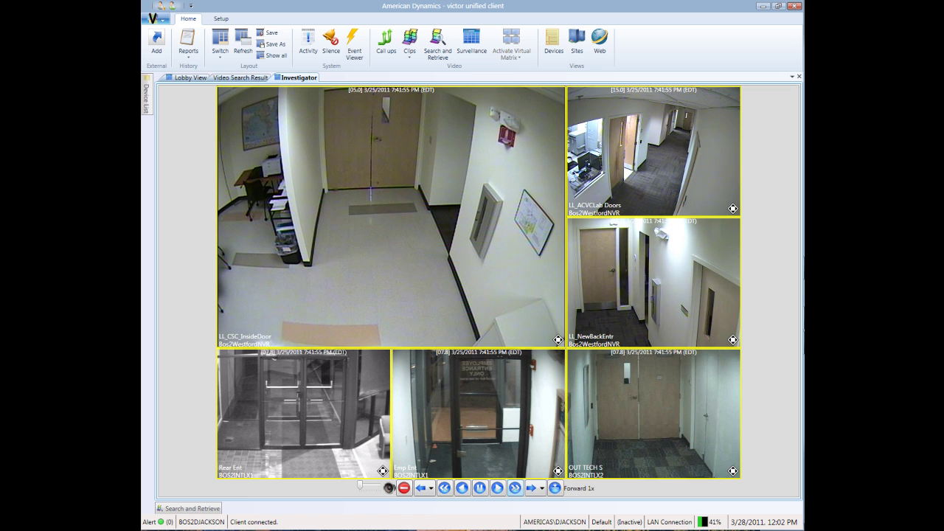
left_click(515, 489)
key("Right")
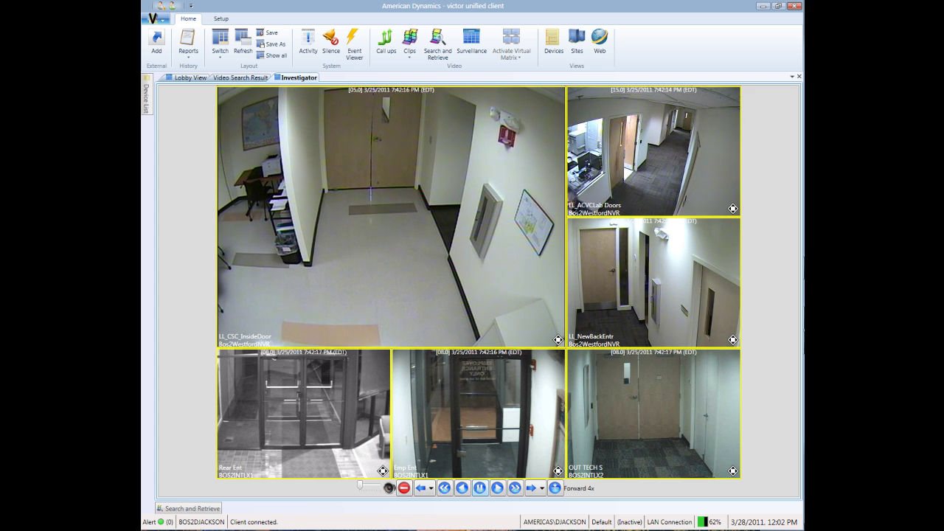
key("space")
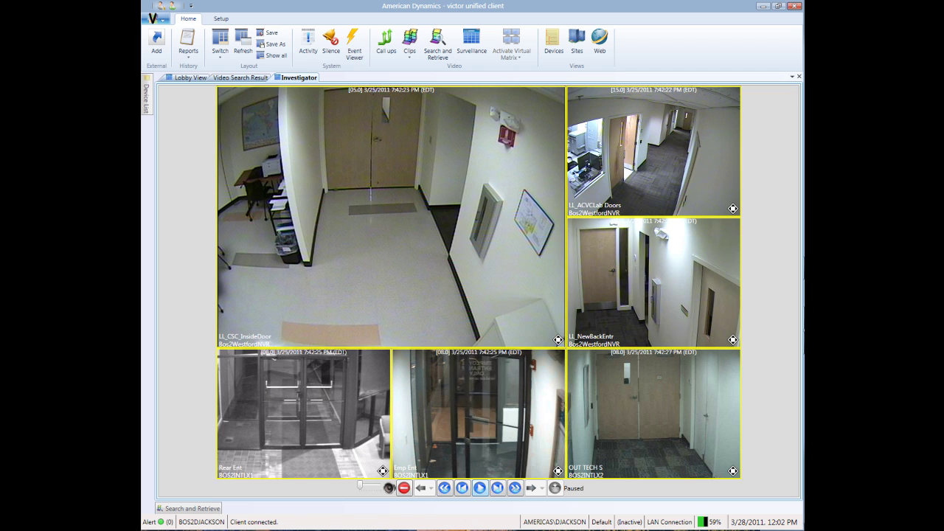